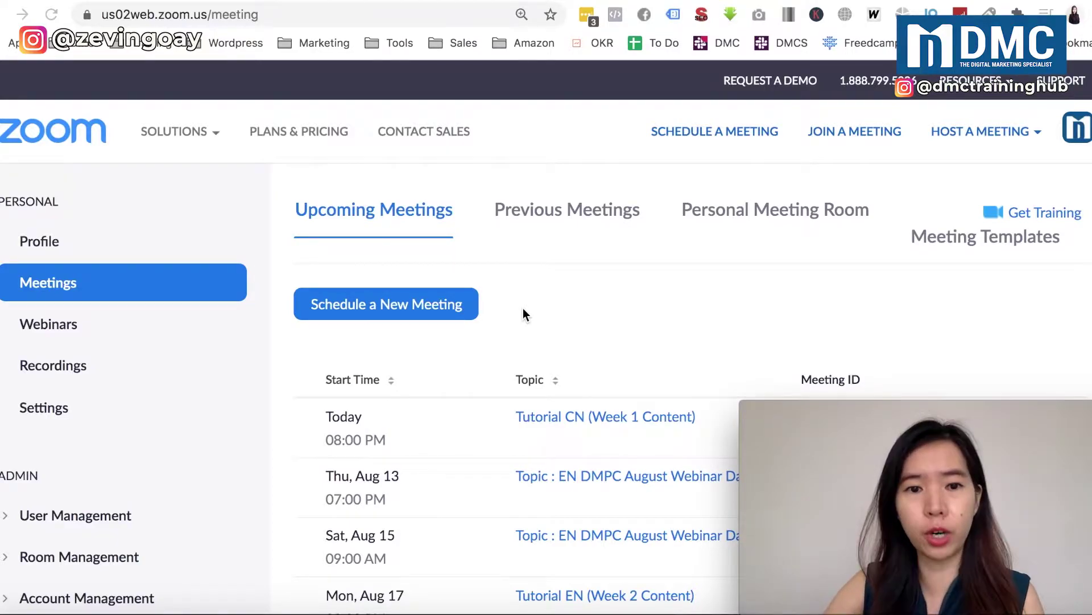
- Start a new meeting from the Upcoming Meetings list with 'Schedule a New Meeting'
scroll(498, 453, "down", 1)
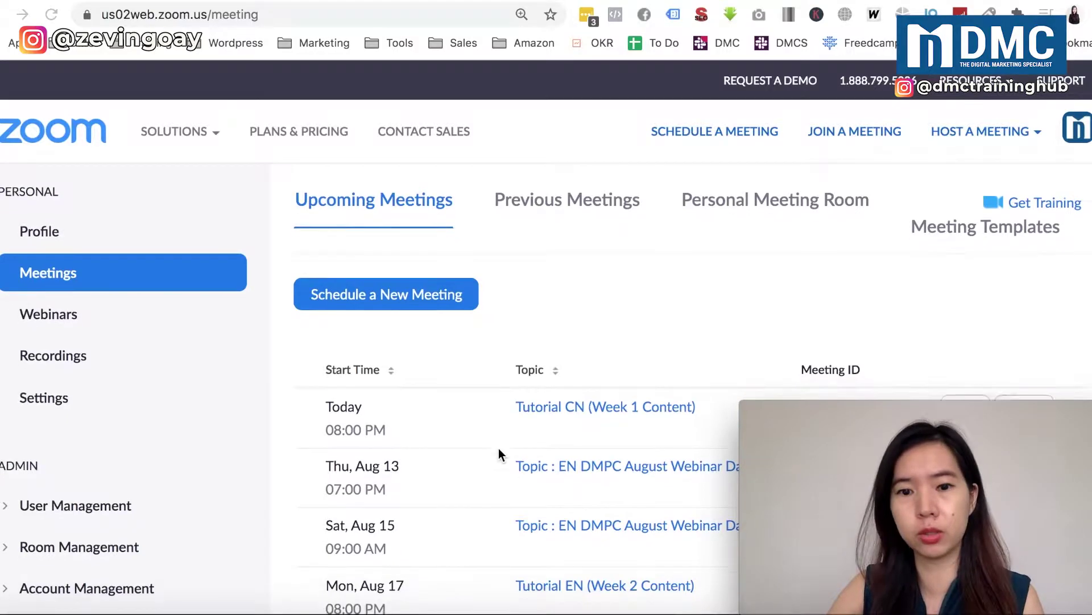
scroll(499, 454, "up", 1)
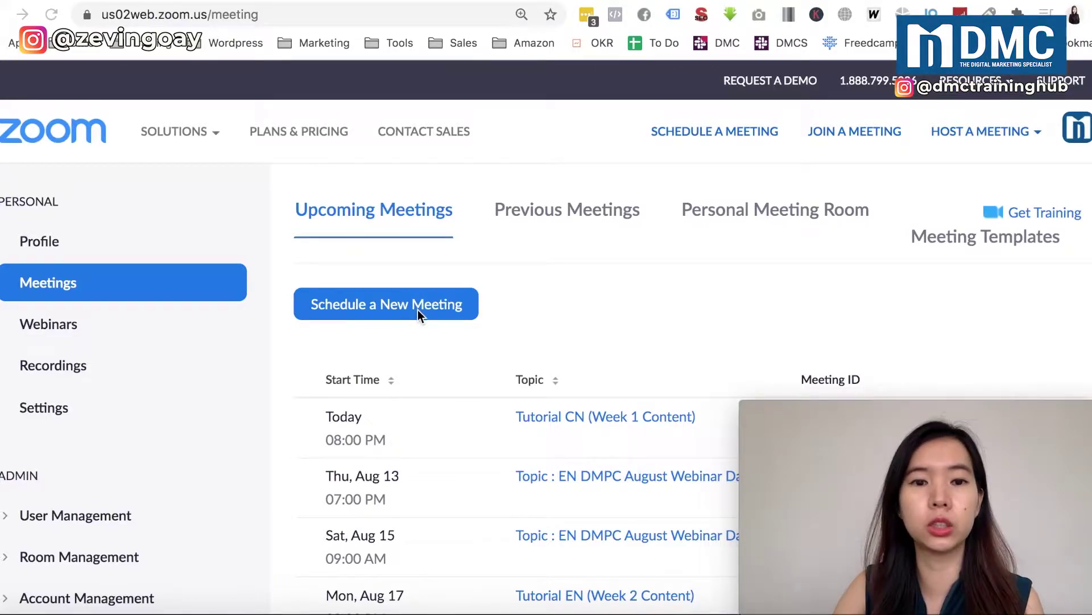
left_click(394, 312)
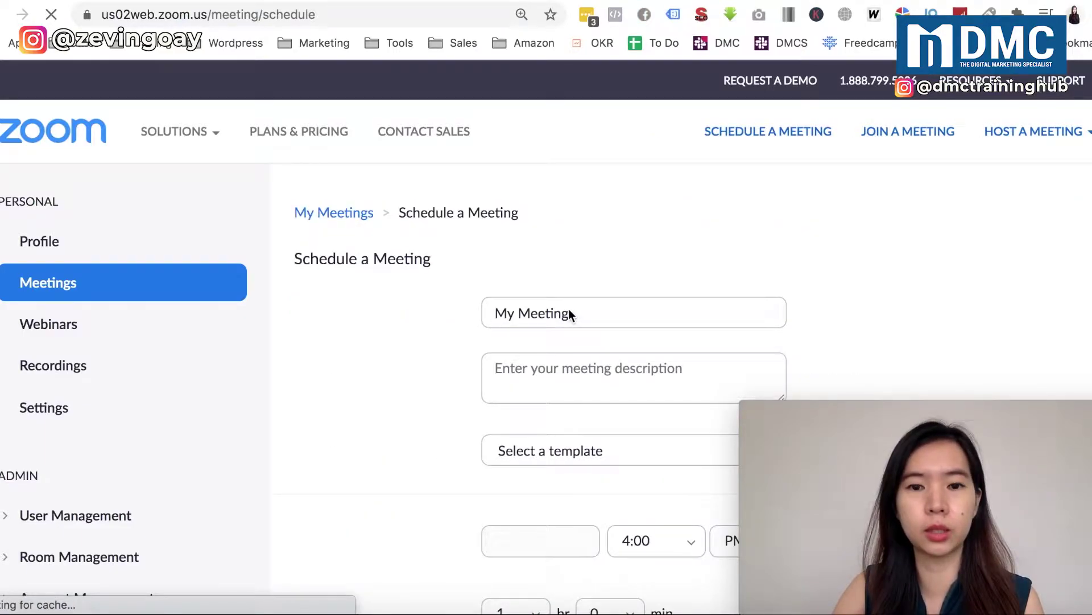
- Replace the default 'My Meeting' topic with 'How To Set Meeting without Pwd'
triple_click(566, 311)
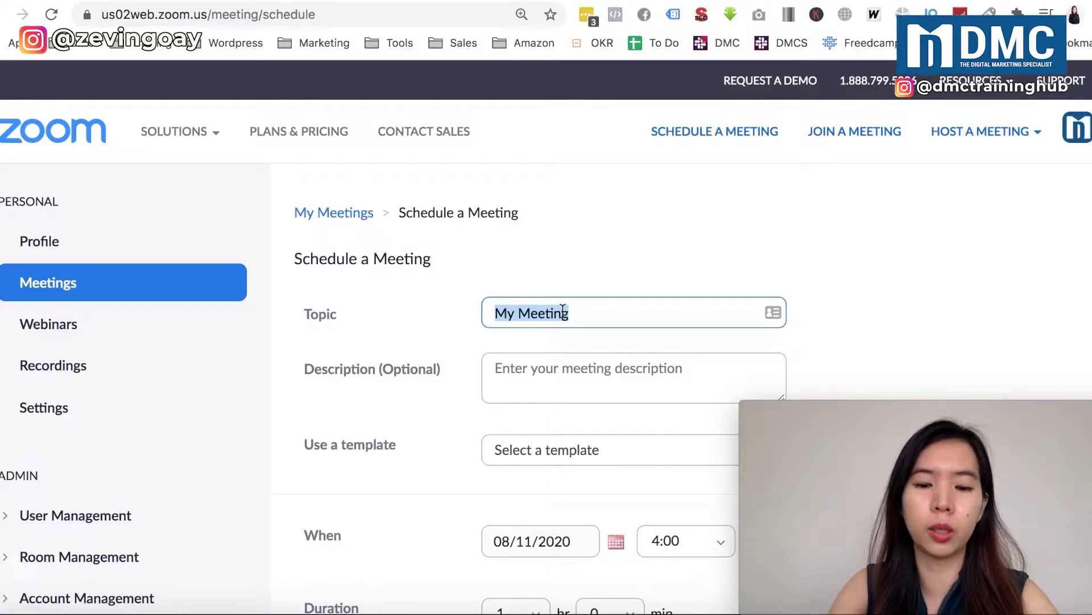
type("Meet")
key("BackSpace")
type("ting")
left_click(495, 313)
type("How To Set Meeting")
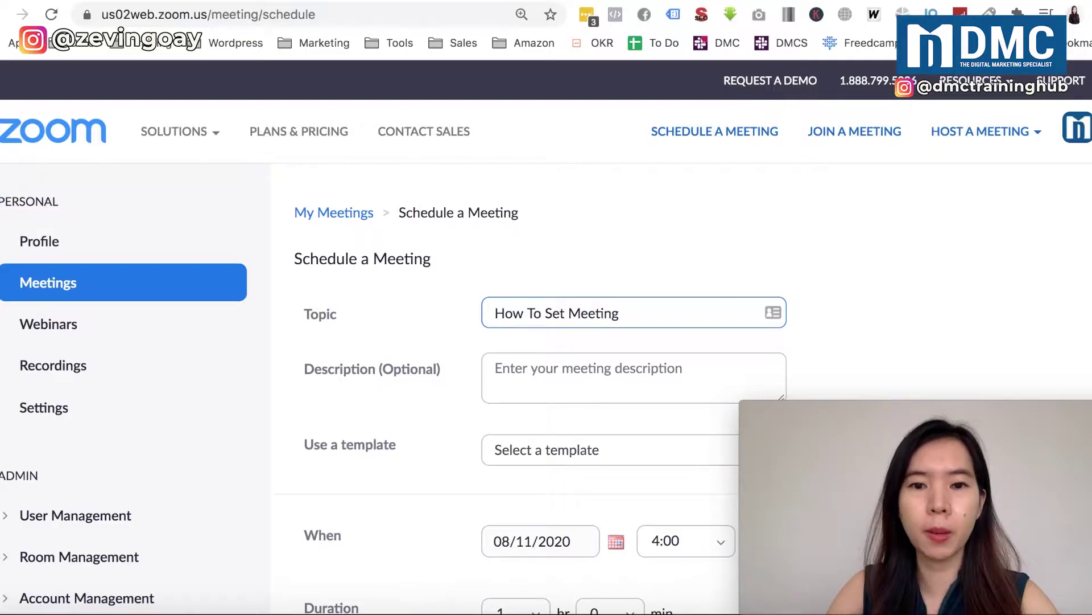
type(" without Pw")
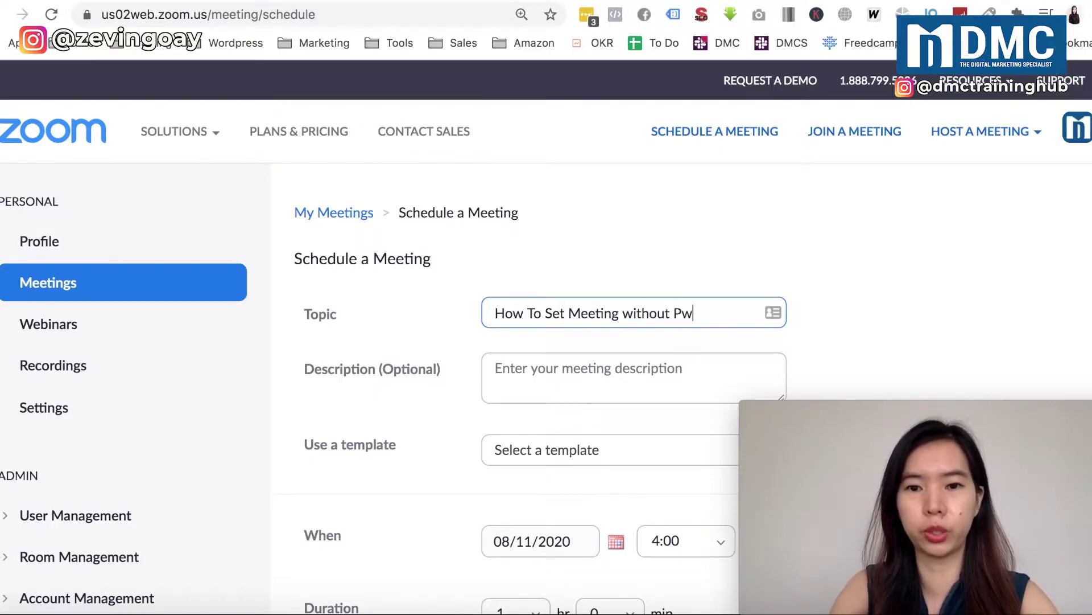
type("d")
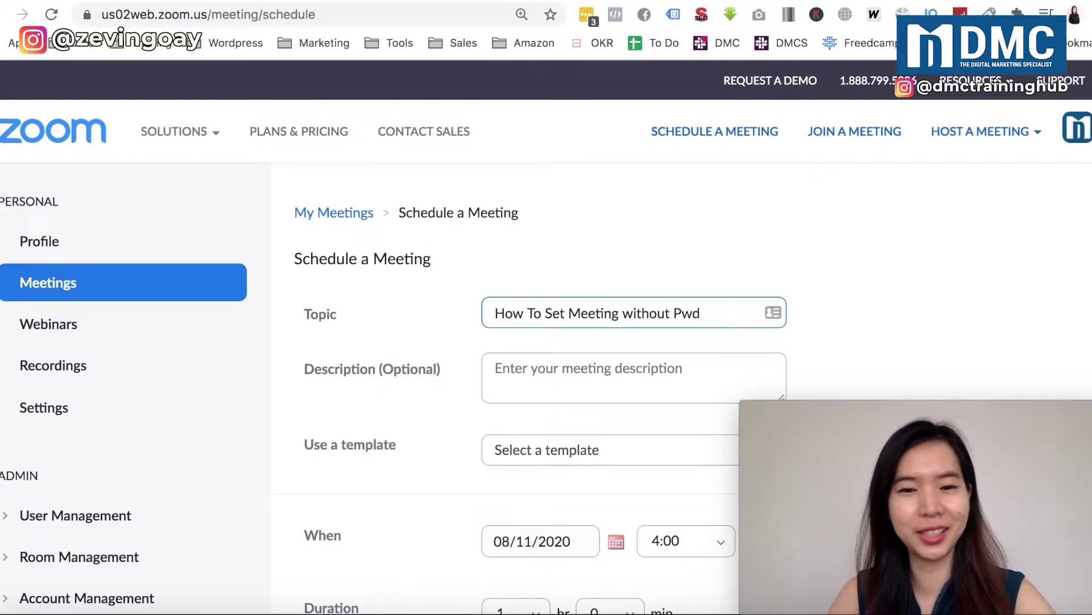
- Scroll down to the Security row and untick the Passcode checkbox
scroll(539, 348, "down", 5)
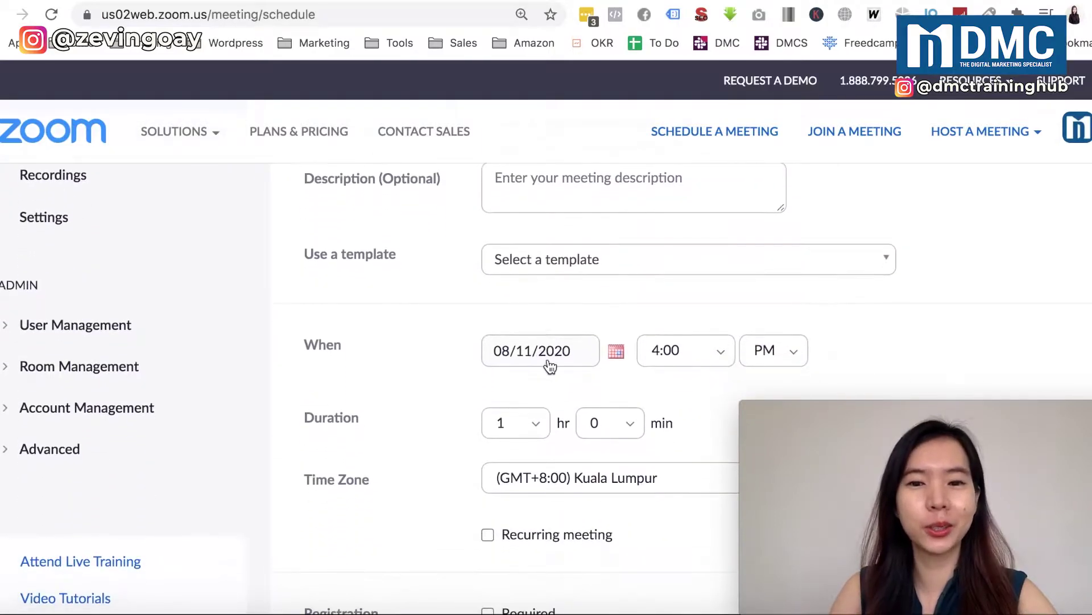
scroll(550, 367, "down", 1)
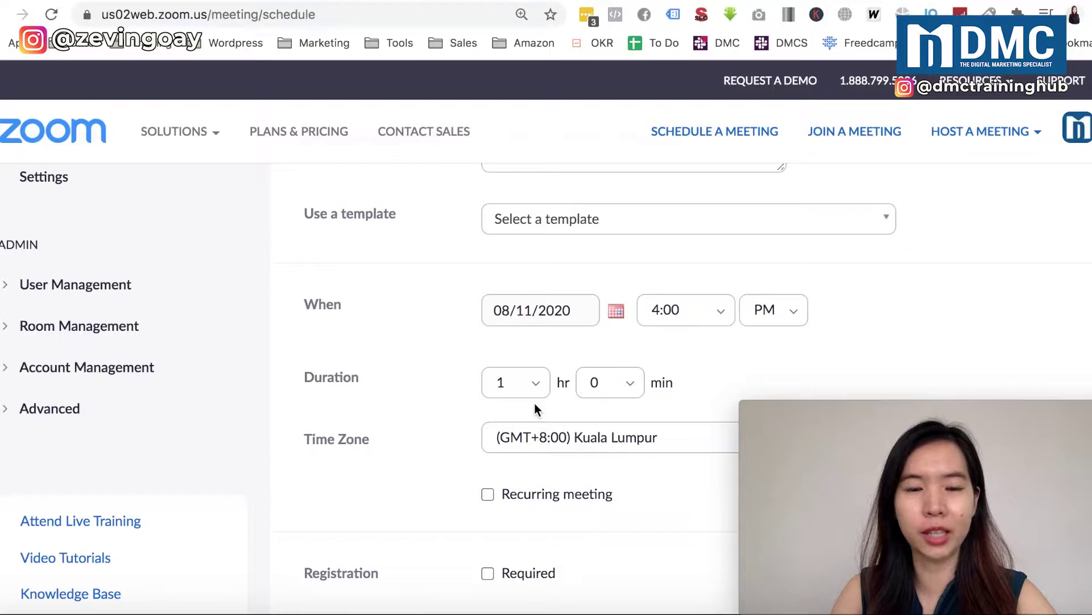
scroll(439, 398, "down", 1)
scroll(441, 370, "down", 2)
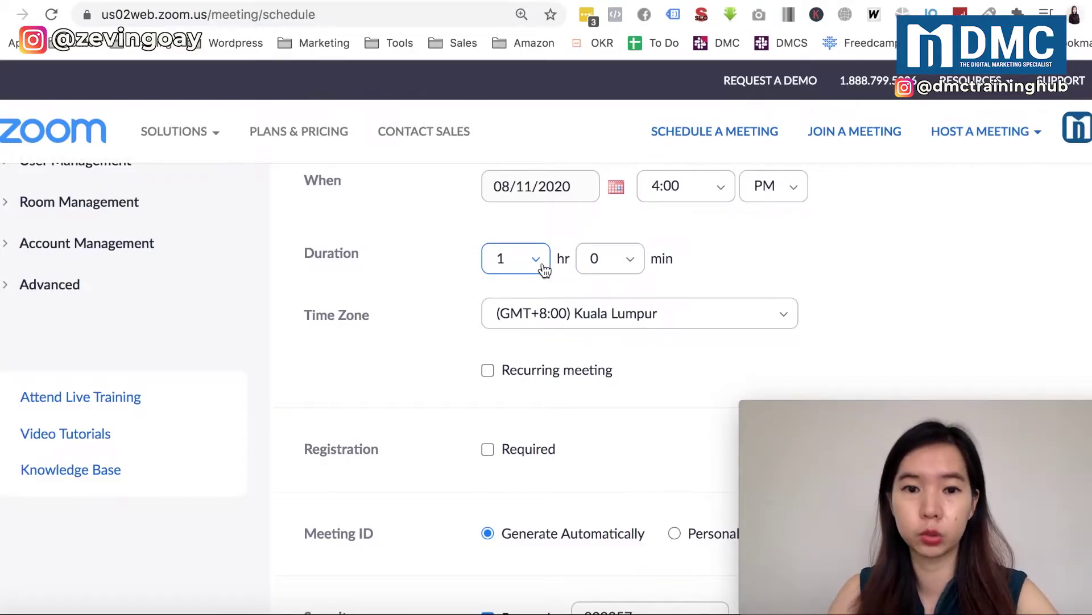
scroll(493, 373, "down", 1)
scroll(493, 371, "down", 4)
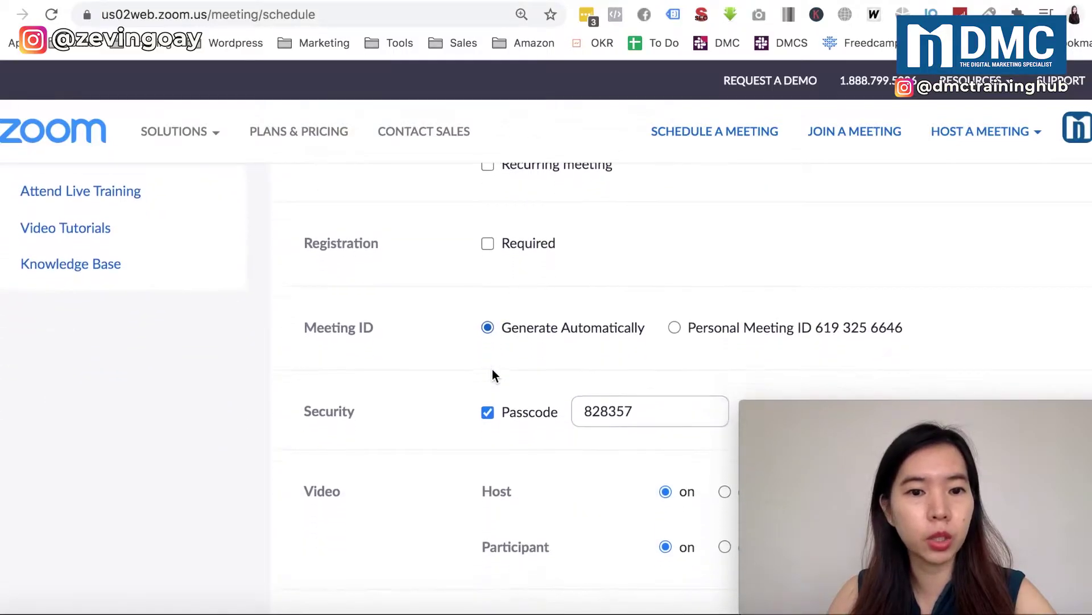
scroll(510, 441, "down", 2)
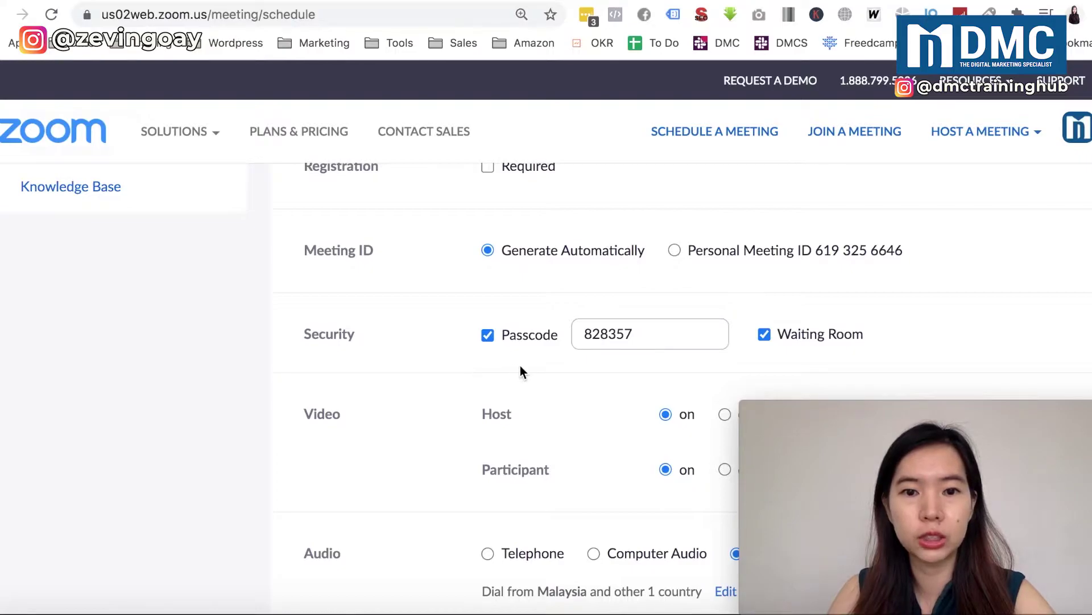
left_click(492, 338)
- Try out the passcode field, then leave Passcode unticked with only Waiting Room enabled
left_click(487, 326)
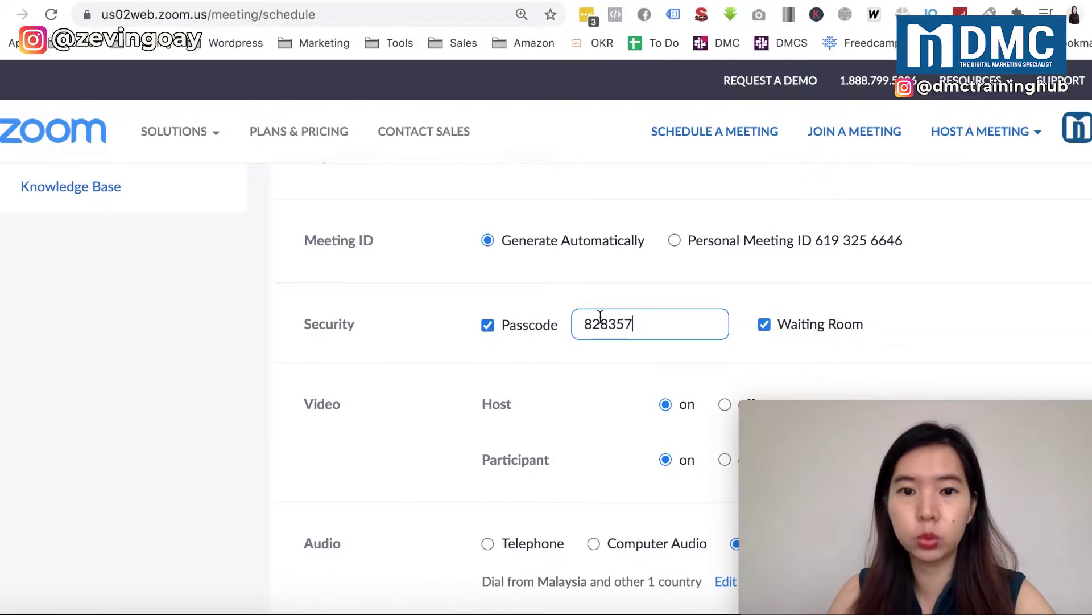
left_click_drag(581, 317, 641, 318)
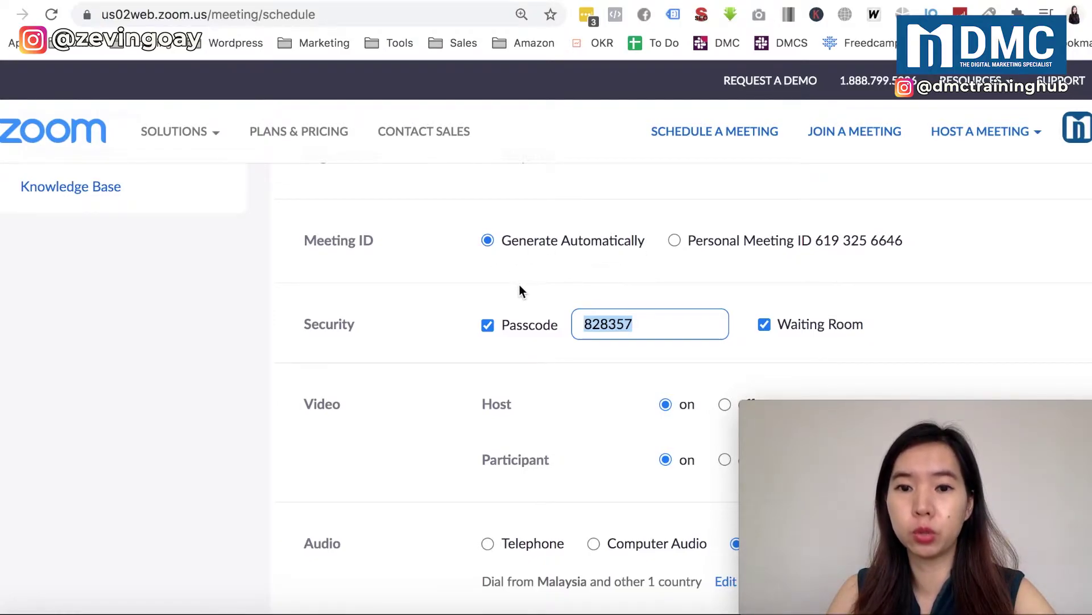
left_click(488, 324)
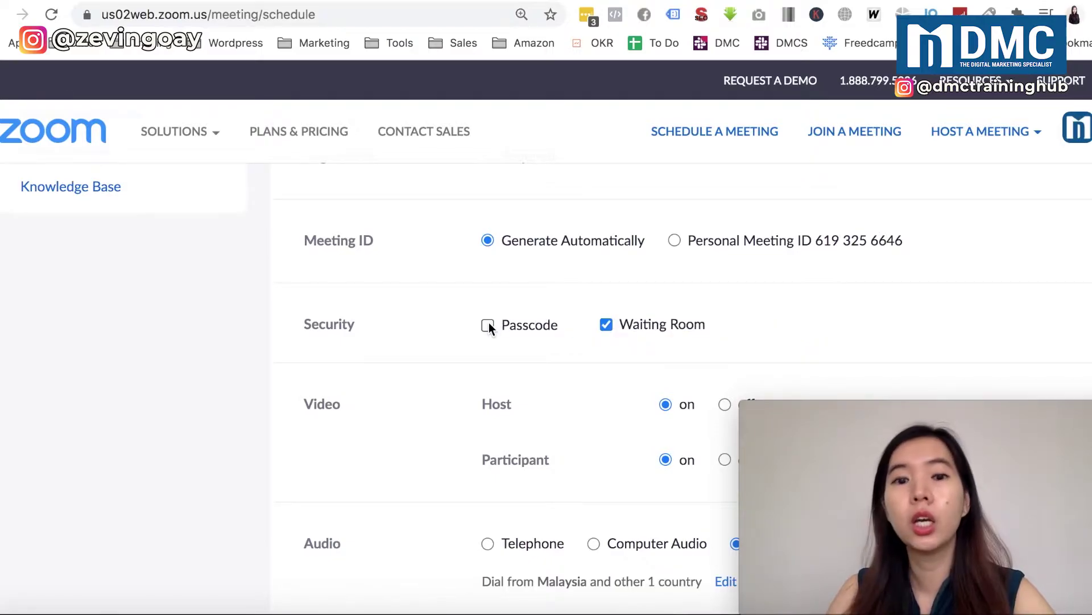
left_click(488, 325)
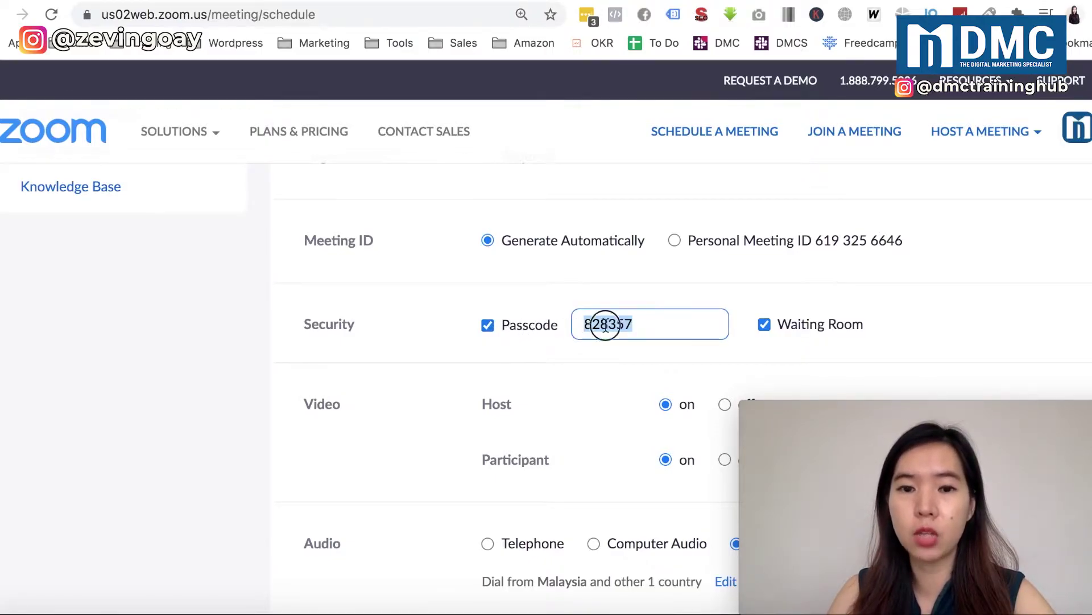
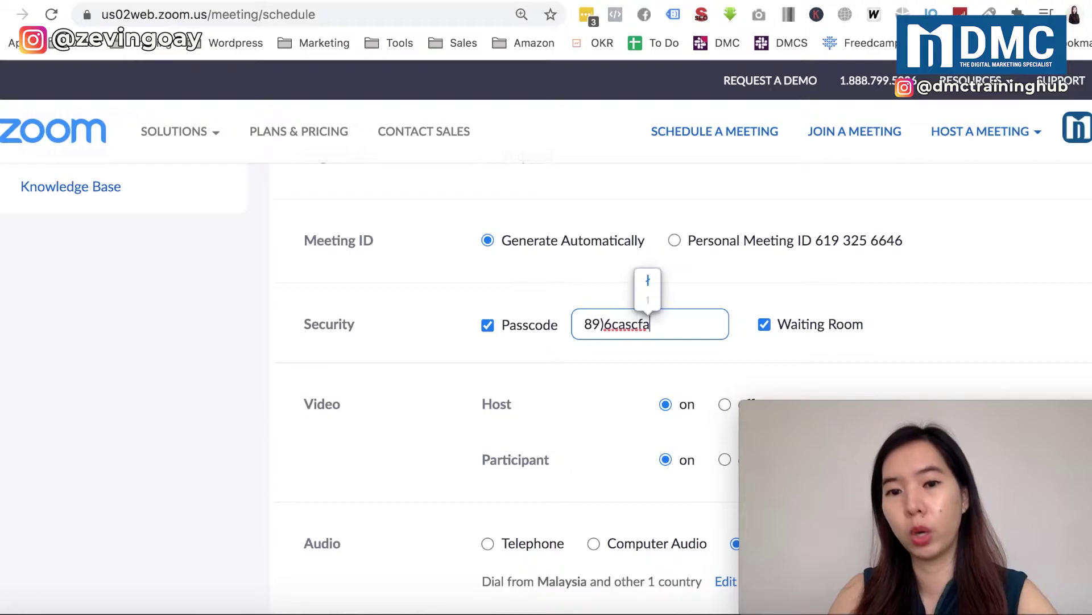
double_click(608, 325)
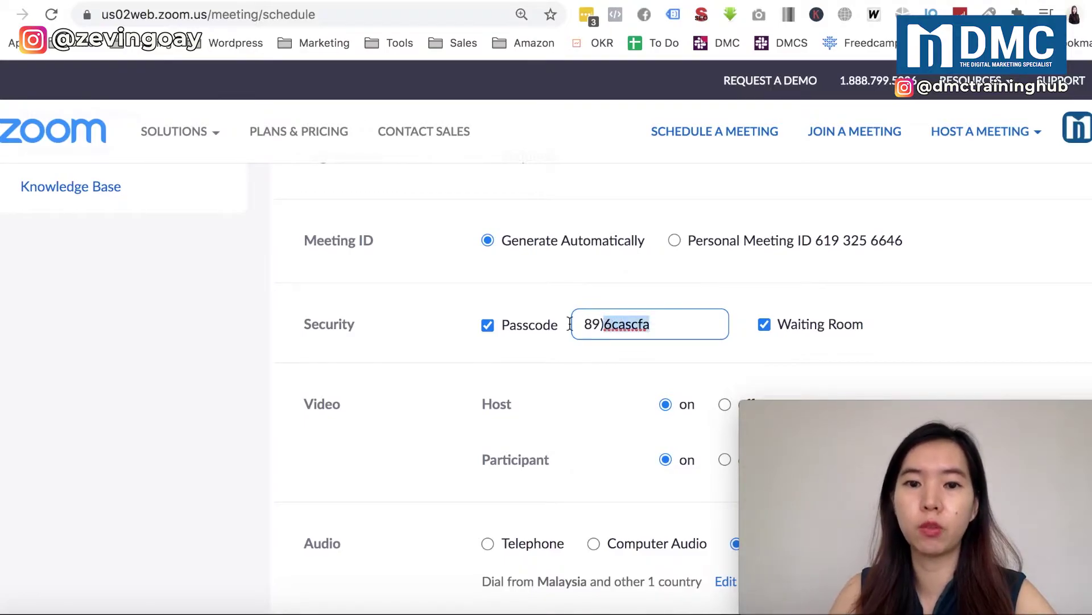
left_click(490, 327)
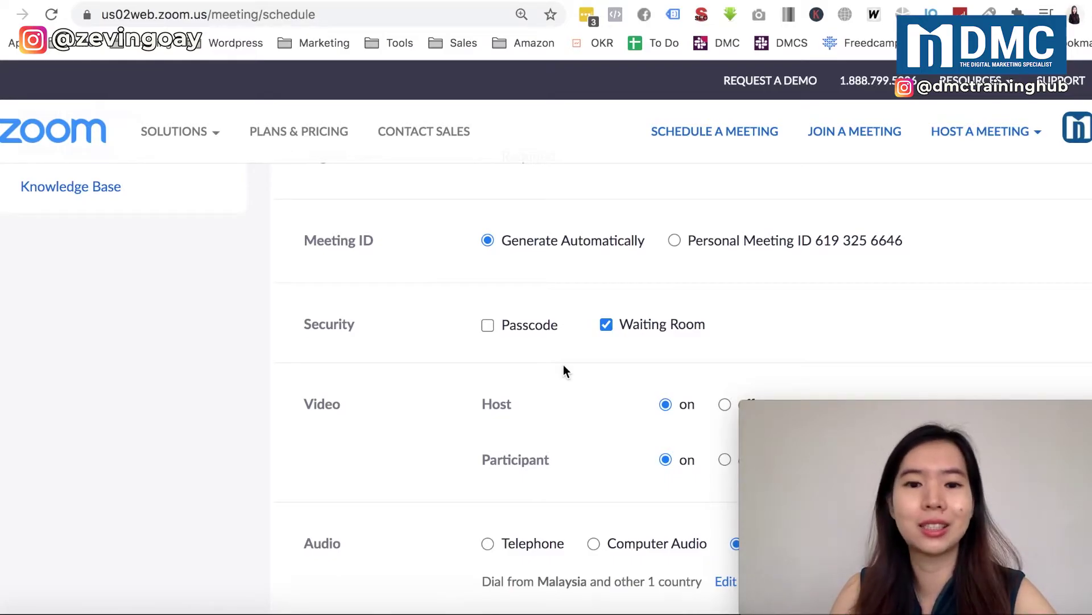
- Scroll to the bottom of the schedule form and save the meeting
scroll(564, 366, "down", 1)
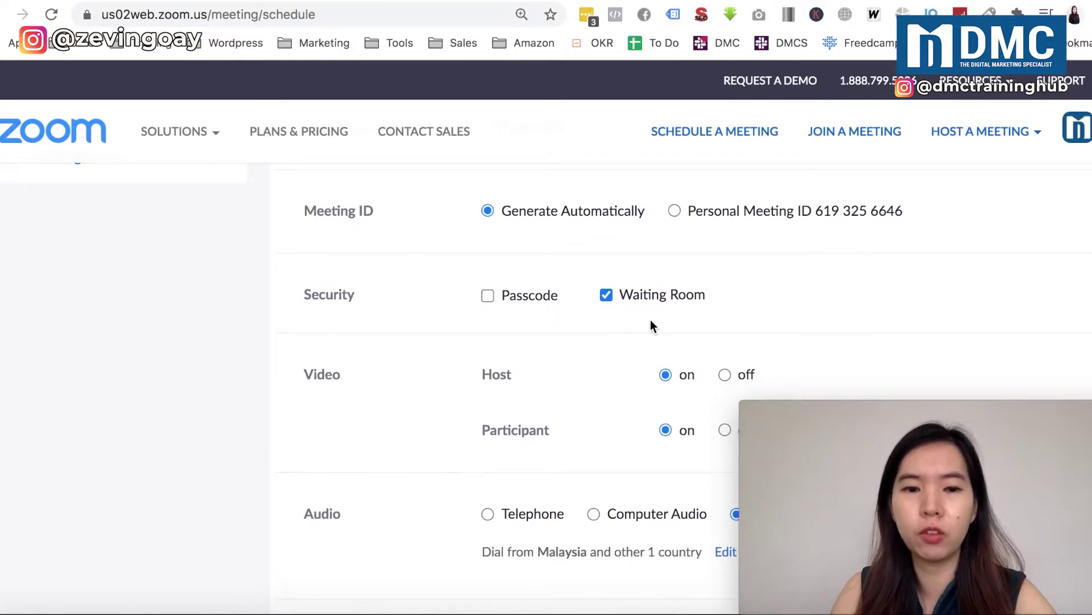
scroll(652, 324, "down", 7)
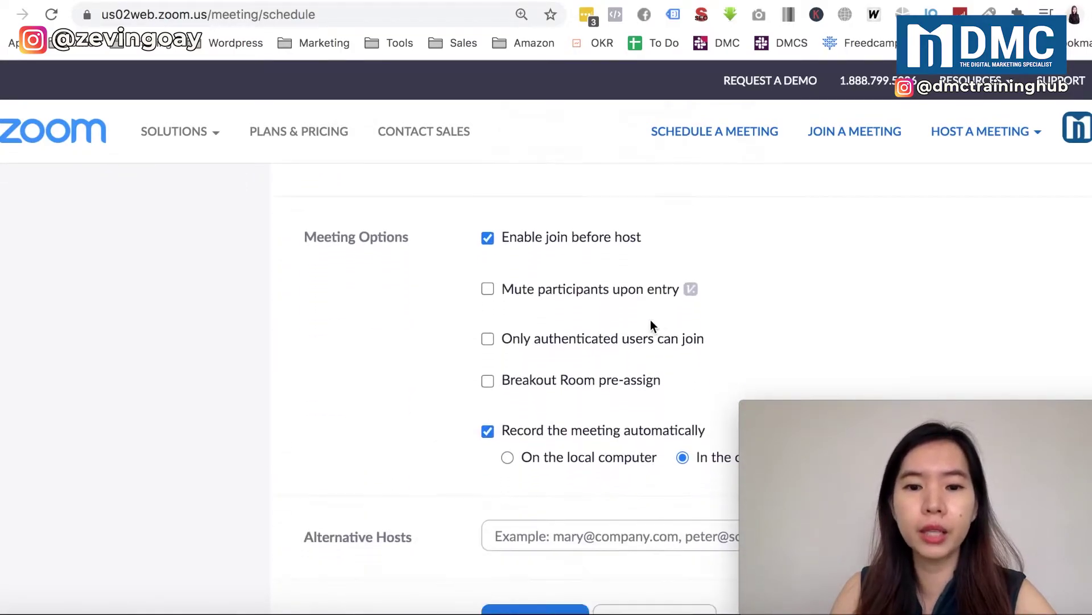
scroll(652, 324, "down", 4)
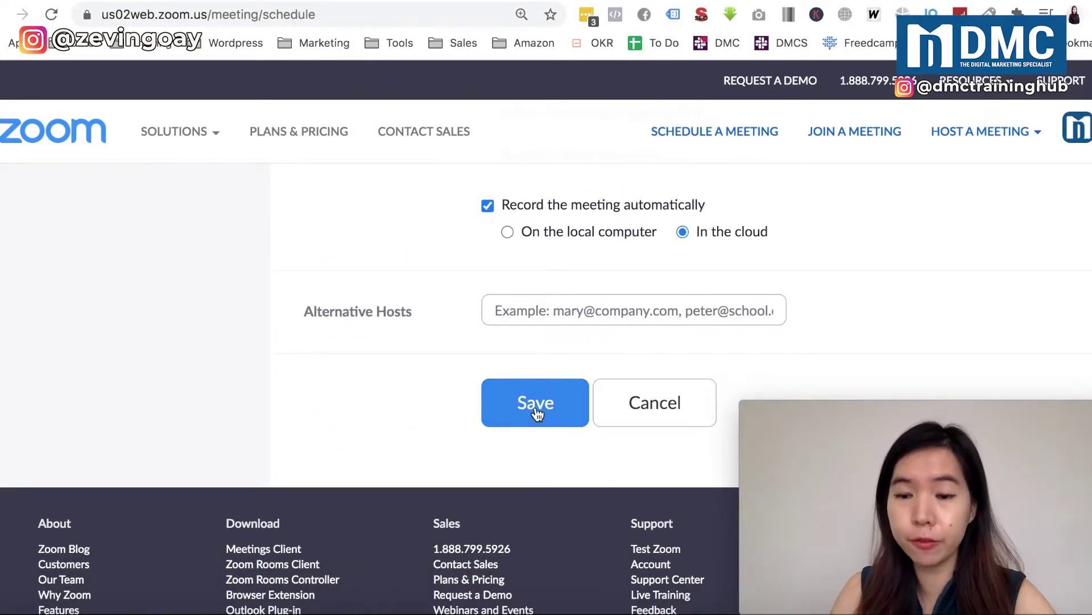
left_click(536, 409)
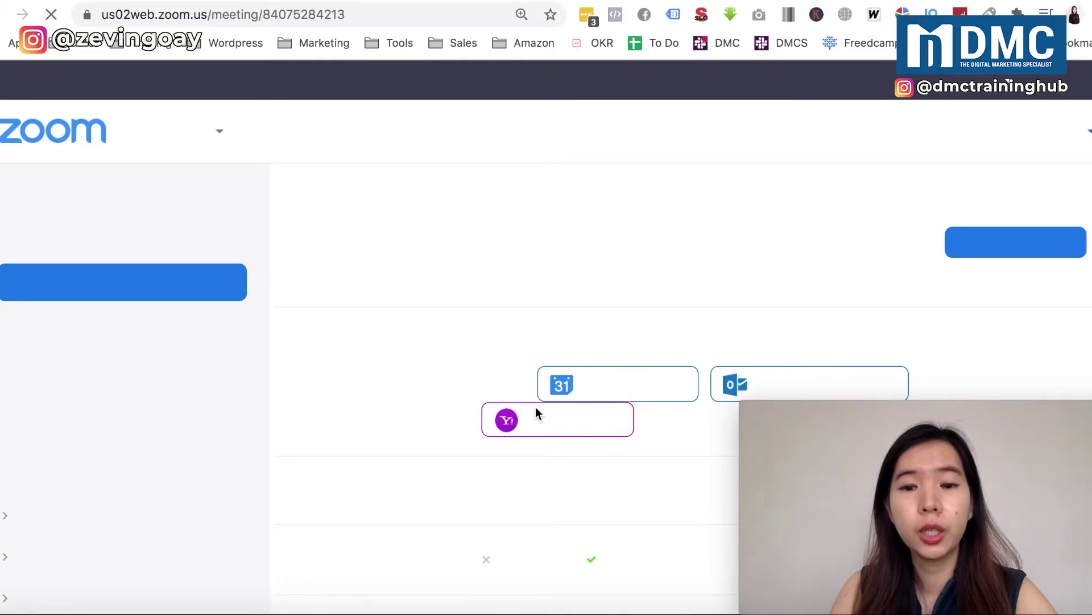
scroll(469, 399, "down", 3)
scroll(467, 404, "down", 3)
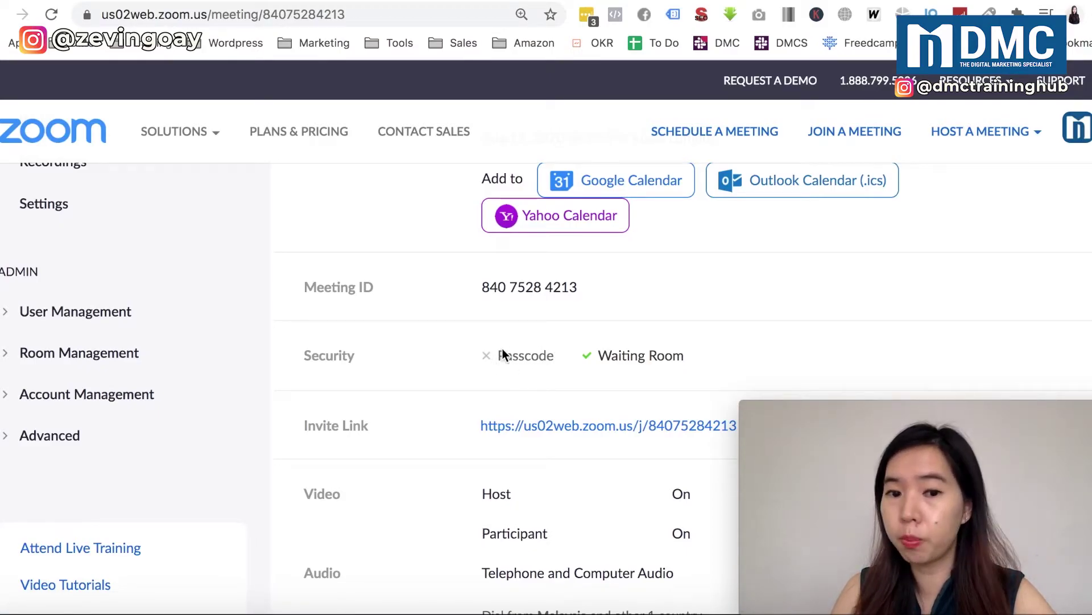
left_click_drag(483, 287, 545, 289)
scroll(545, 289, "down", 3)
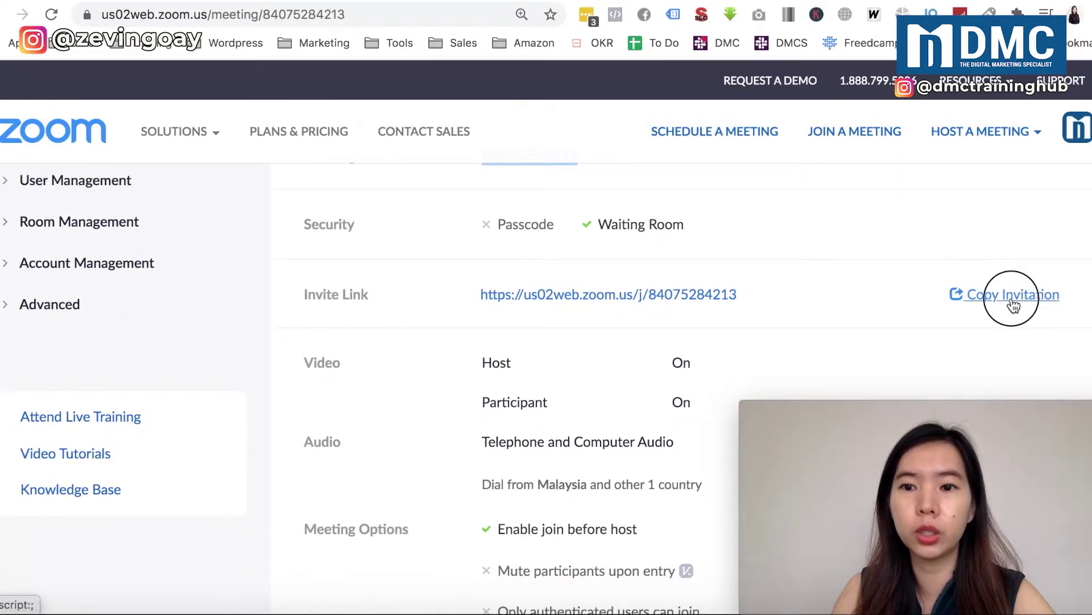
left_click(1011, 298)
scroll(620, 419, "down", 2)
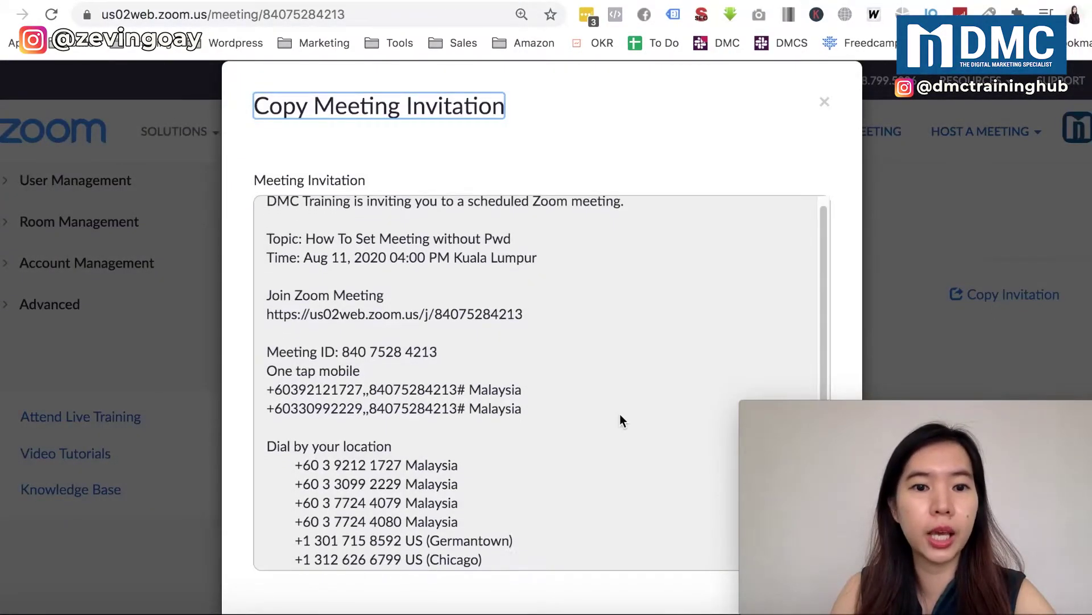
left_click(437, 388)
scroll(437, 392, "up", 2)
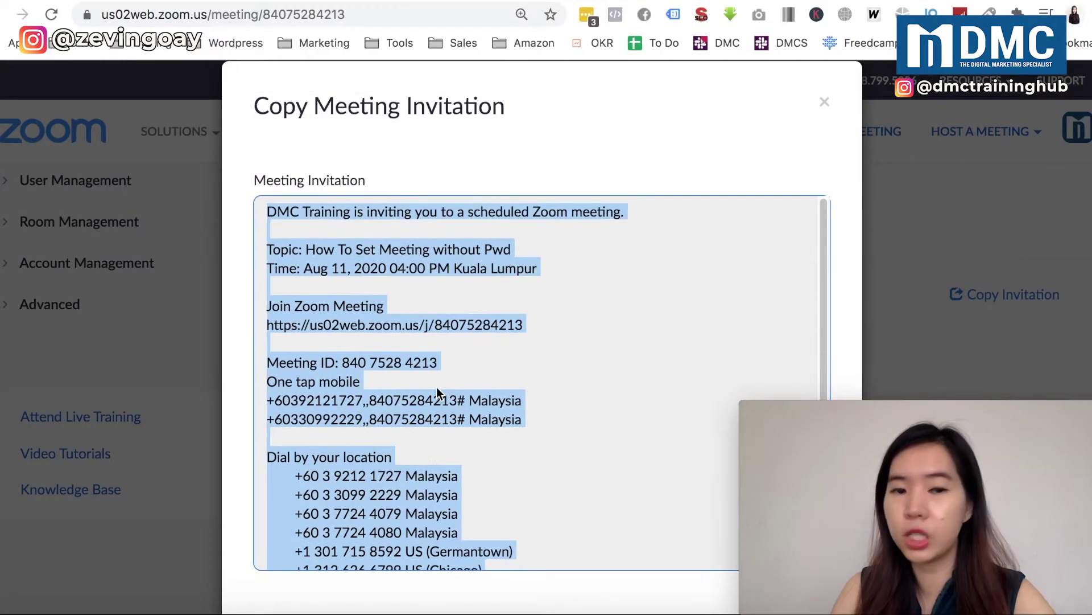
scroll(437, 392, "down", 5)
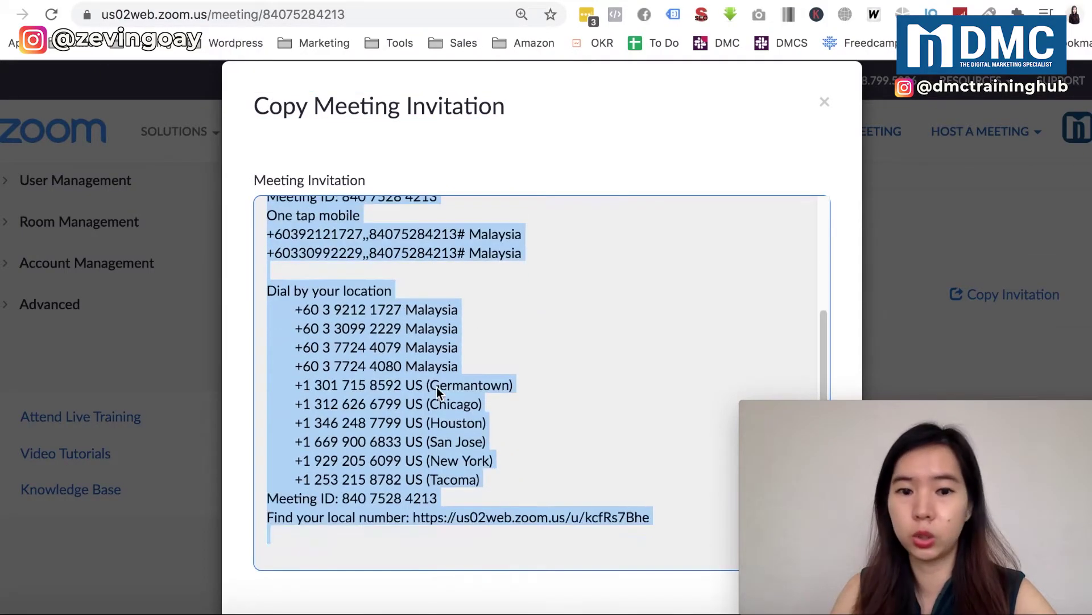
scroll(436, 387, "up", 4)
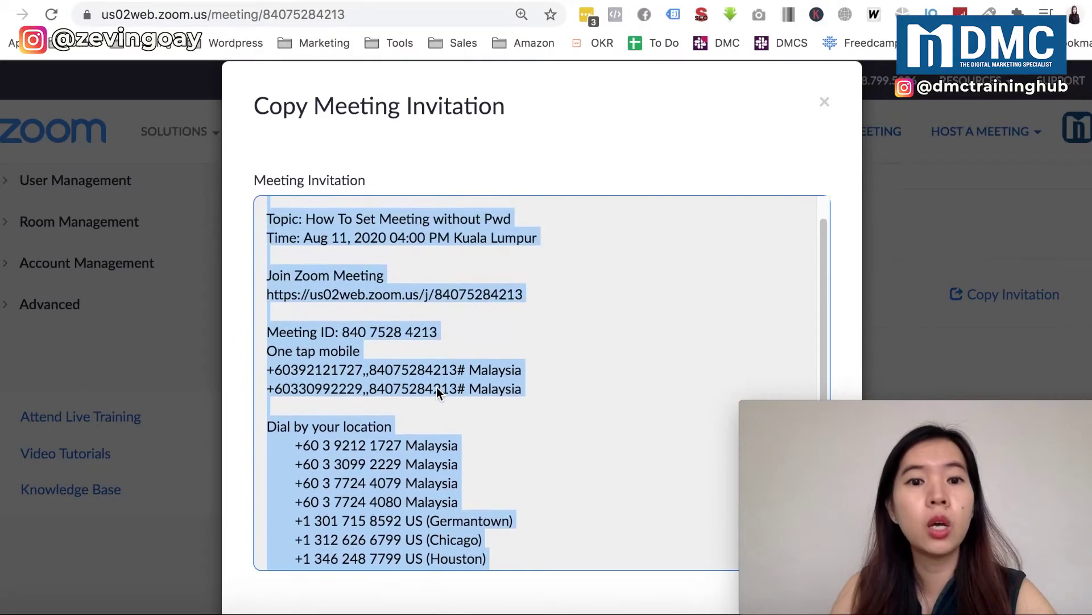
scroll(367, 348, "up", 1)
left_click_drag(343, 348, 436, 348)
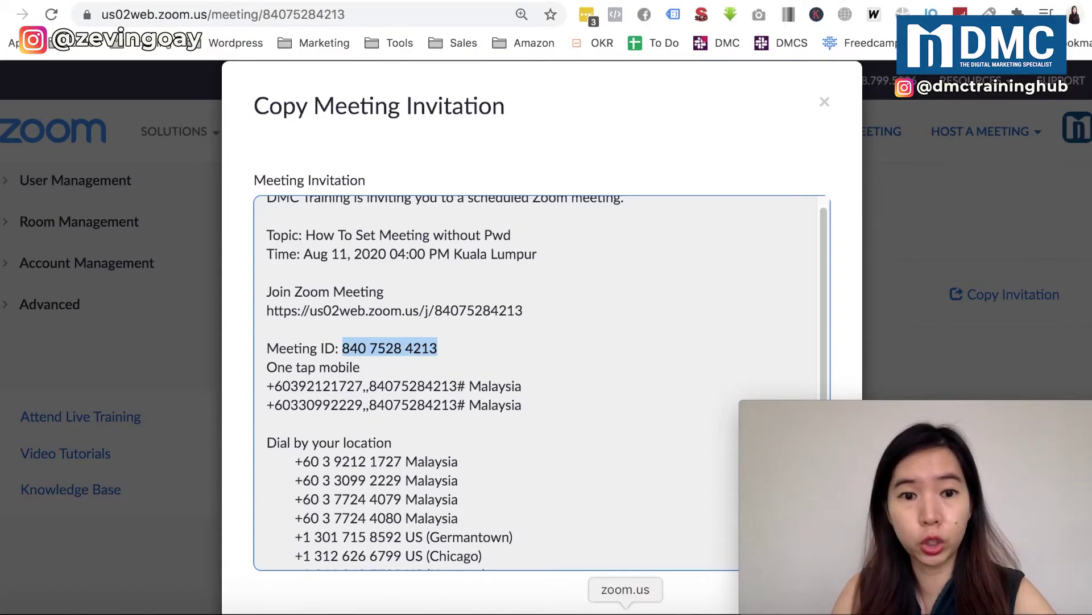
left_click(625, 609)
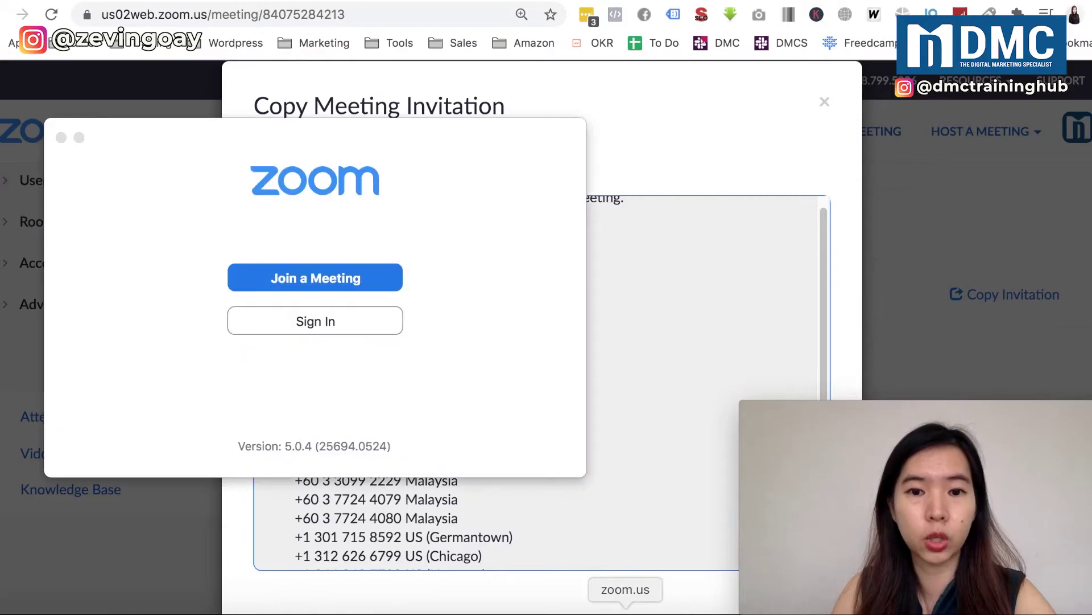
left_click(323, 282)
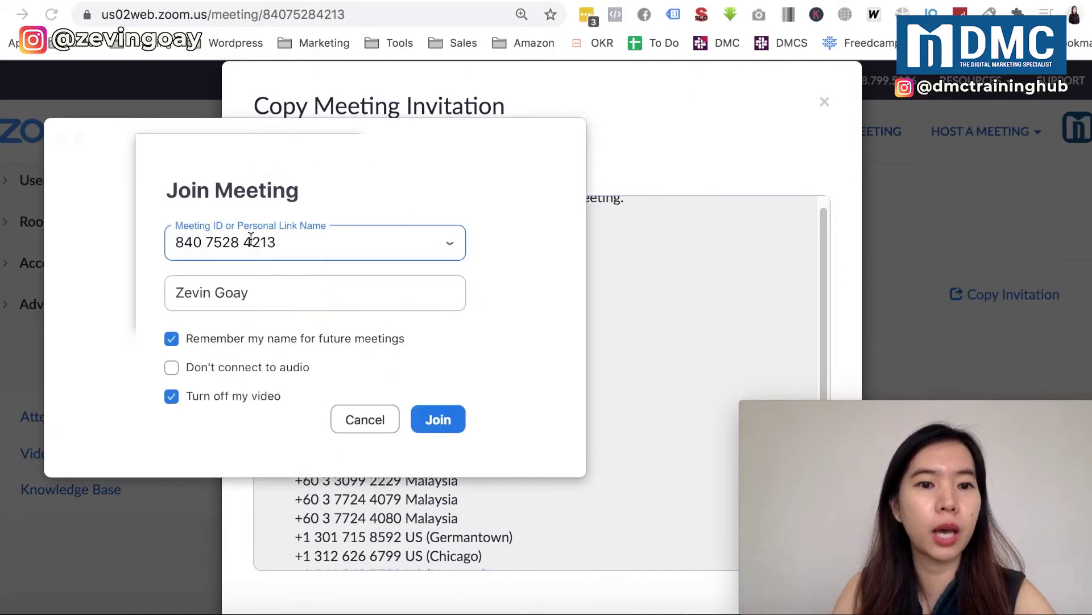
left_click(442, 419)
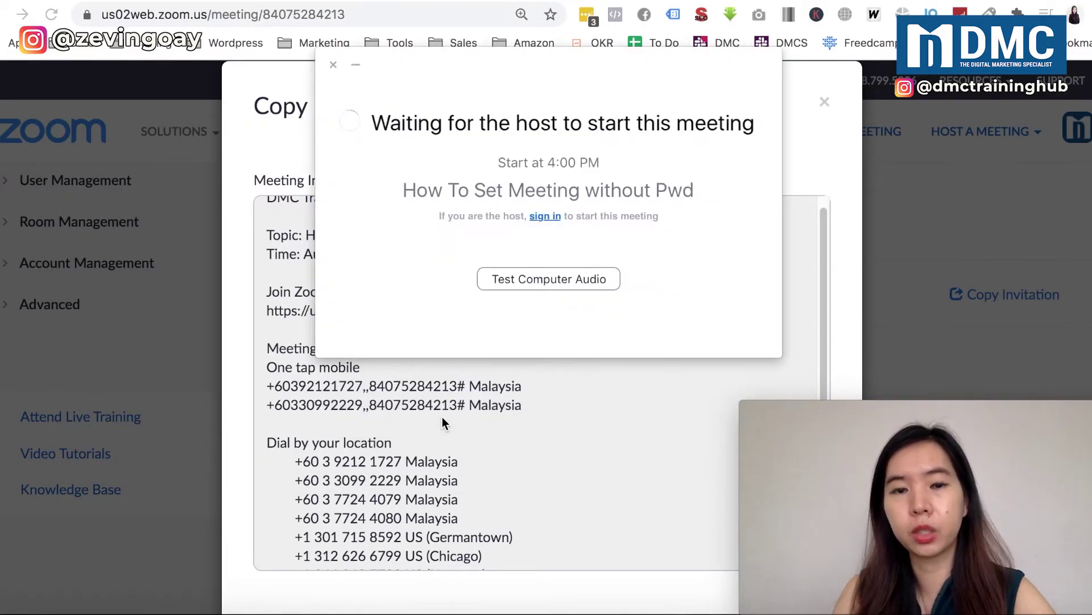
left_click_drag(519, 103, 464, 208)
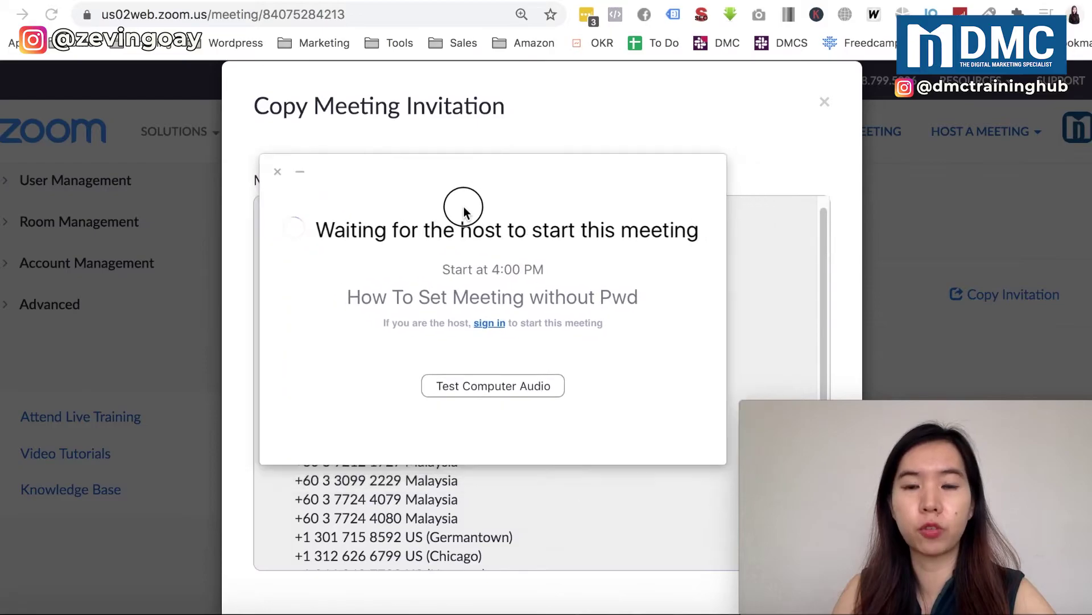